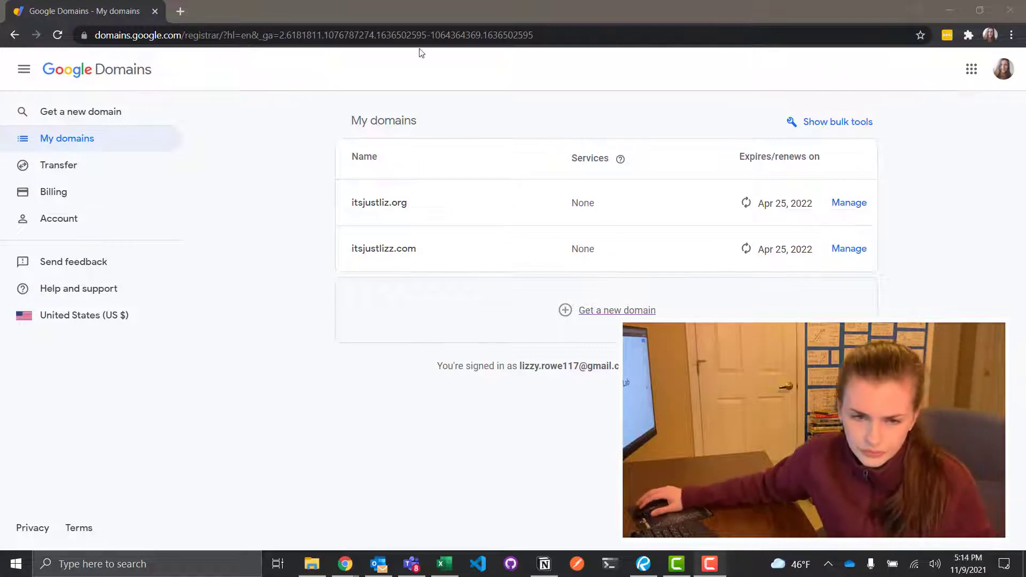
Load friendly-kirch-6ba2cc.netlify.app in a new tab, then return to the Google Domains tab
left_click(178, 14)
type("friendly-kirch-6ba2cc.netlify.app")
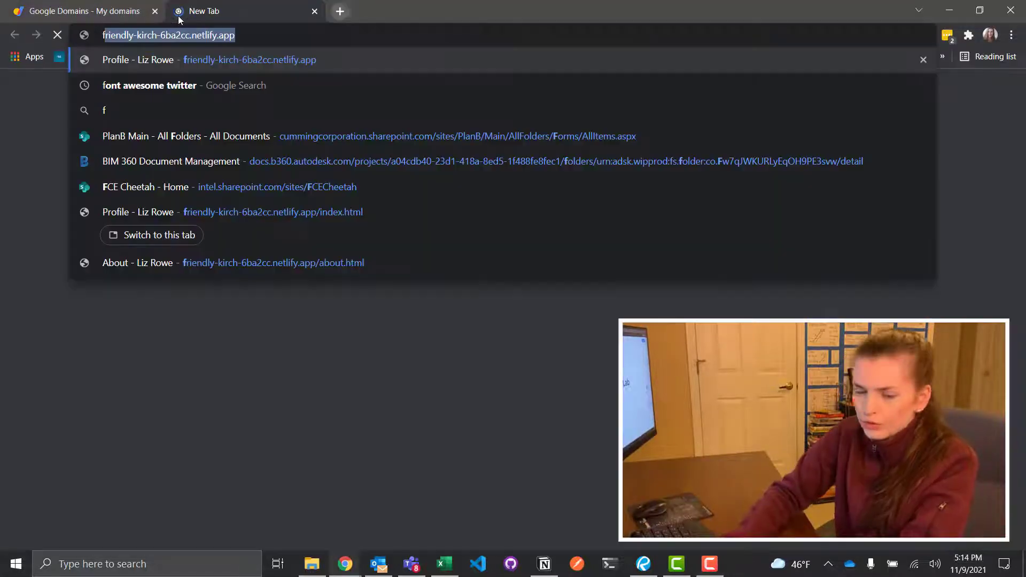
key("Return")
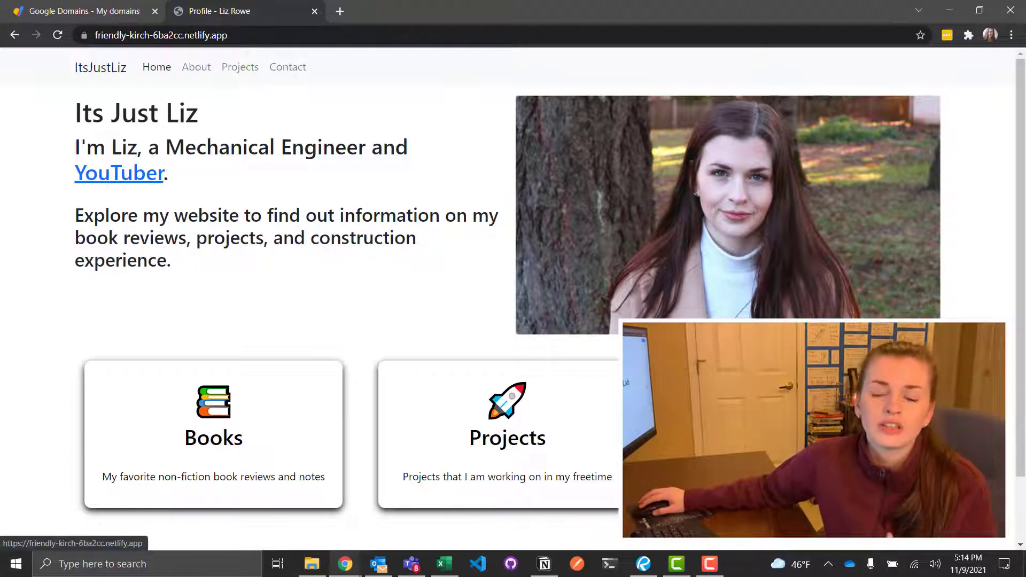
left_click(37, 12)
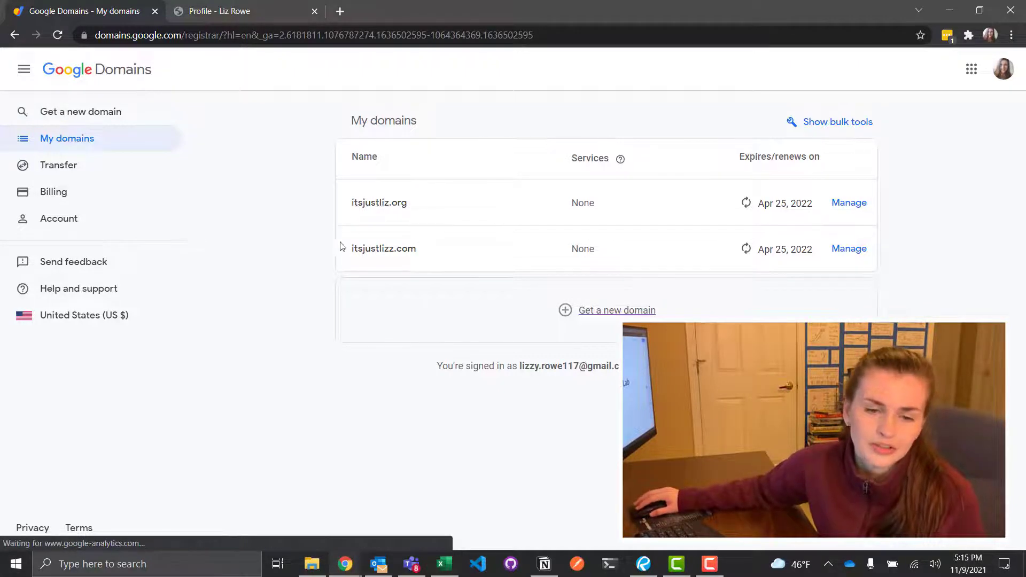
Search Google Domains for a new domain named 'thecostlab'
left_click(83, 140)
left_click(57, 111)
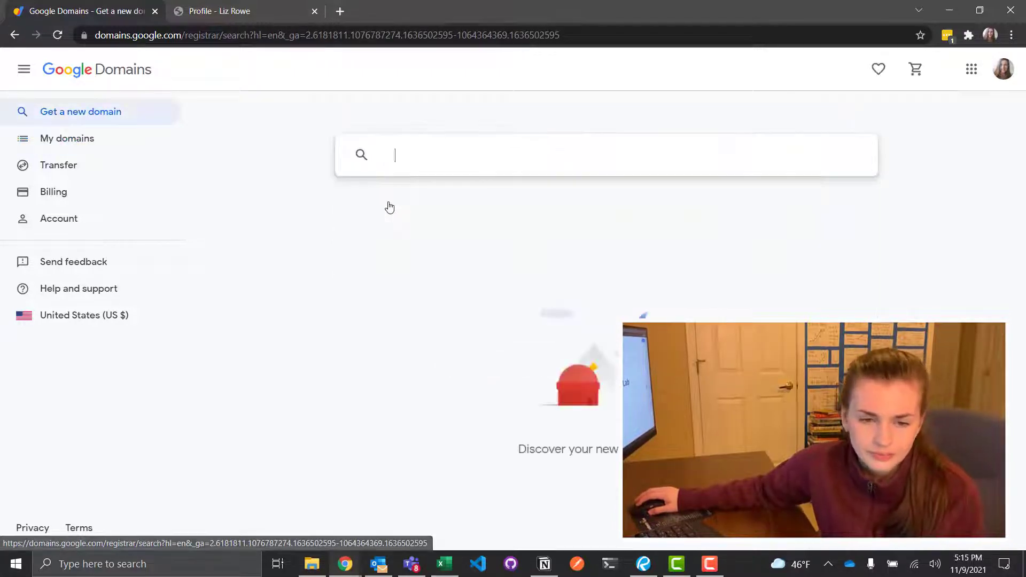
type("t")
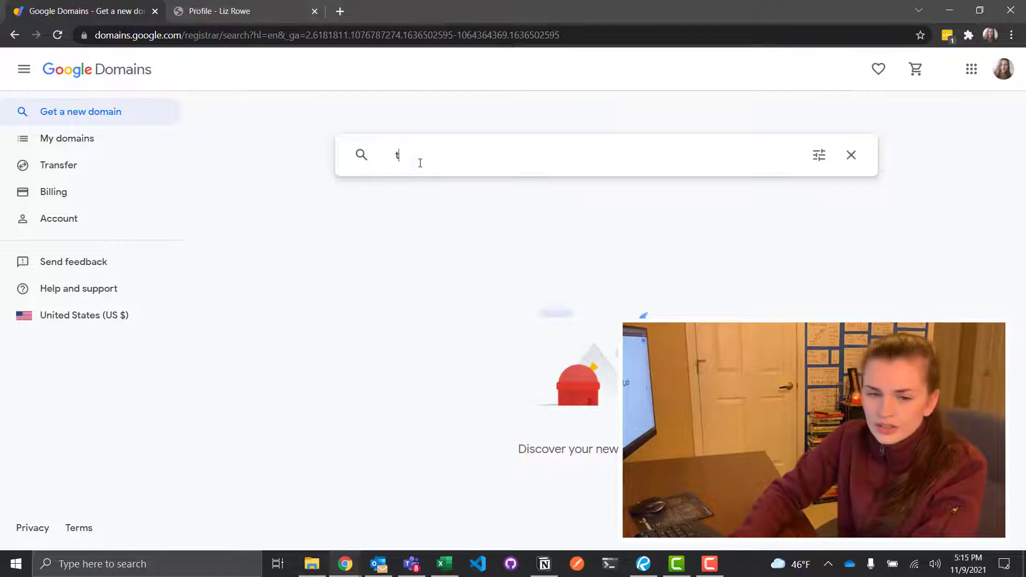
type("hecostlab")
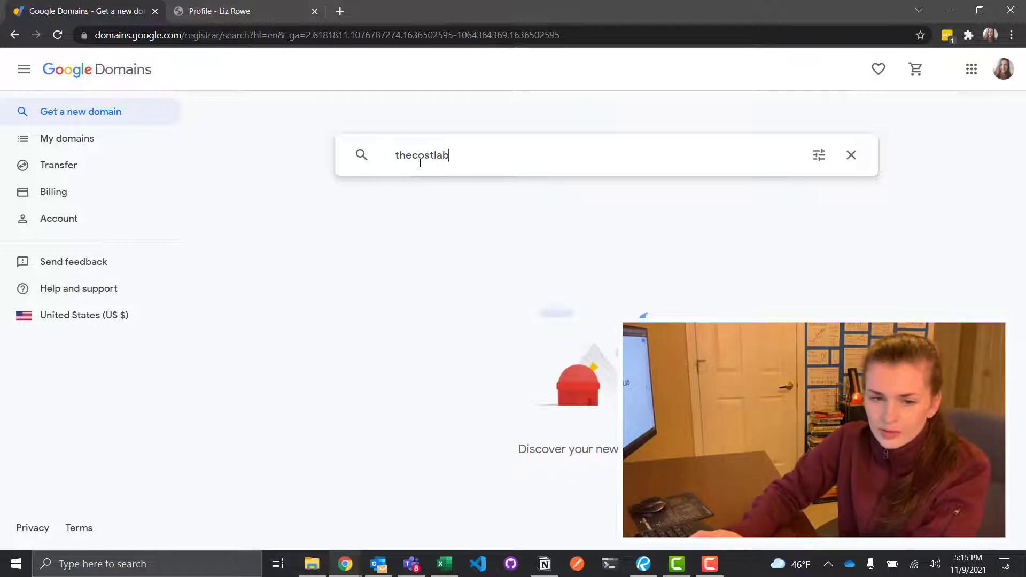
key("Return")
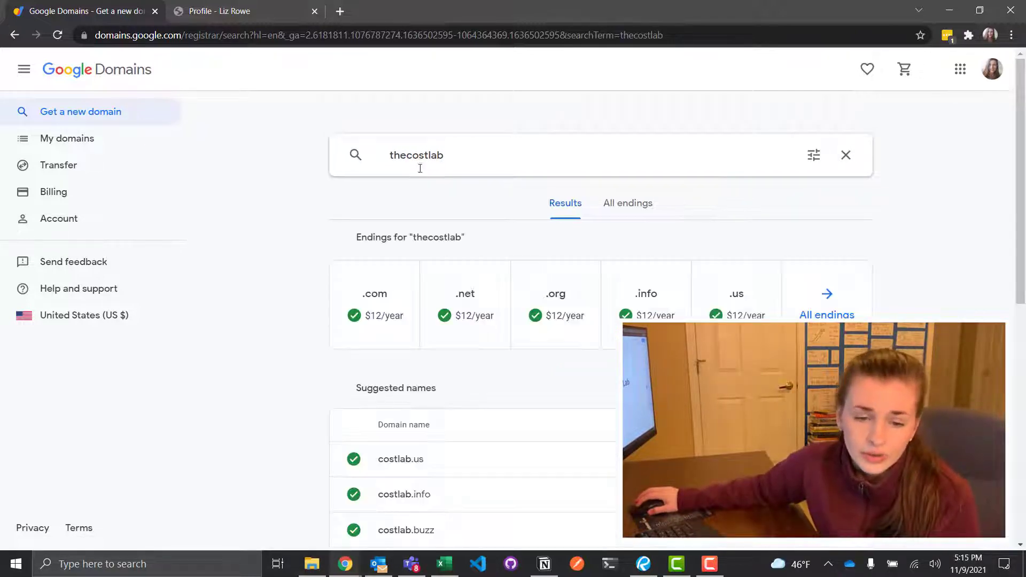
Open the thecostlab.com result at $12/year and add it to the cart
left_click(382, 299)
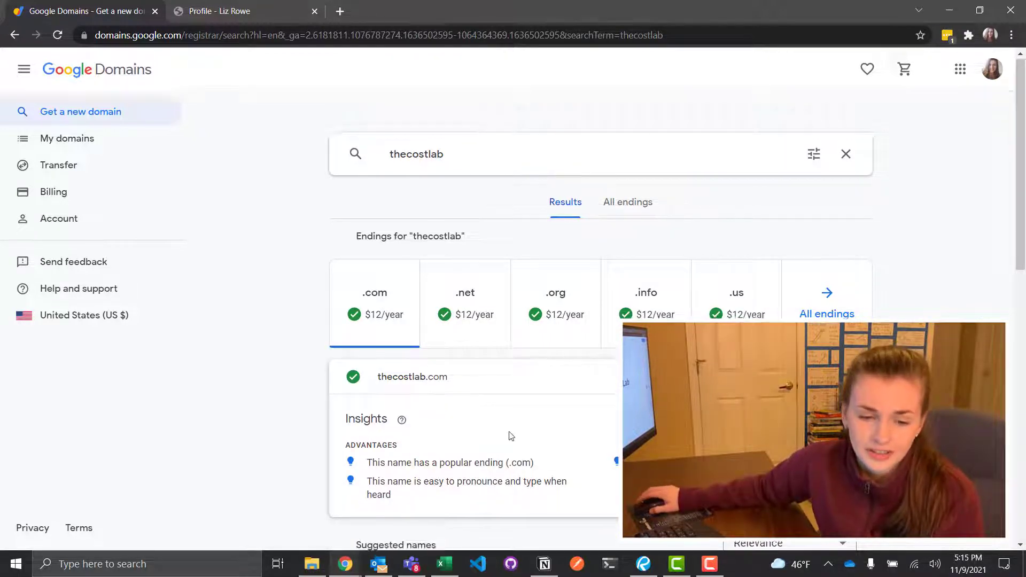
scroll(508, 436, "down", 1)
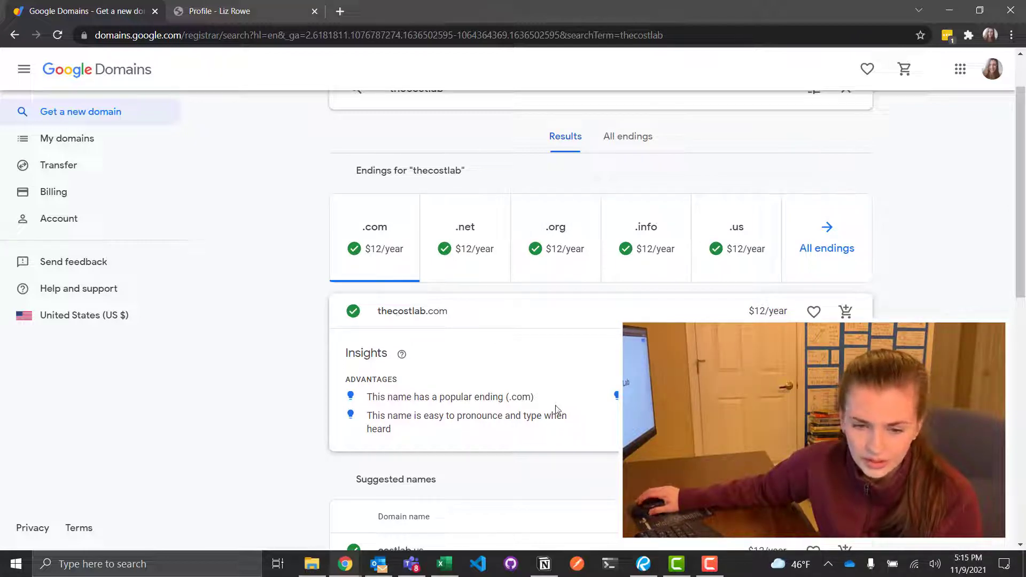
scroll(556, 410, "down", 2)
scroll(442, 236, "up", 3)
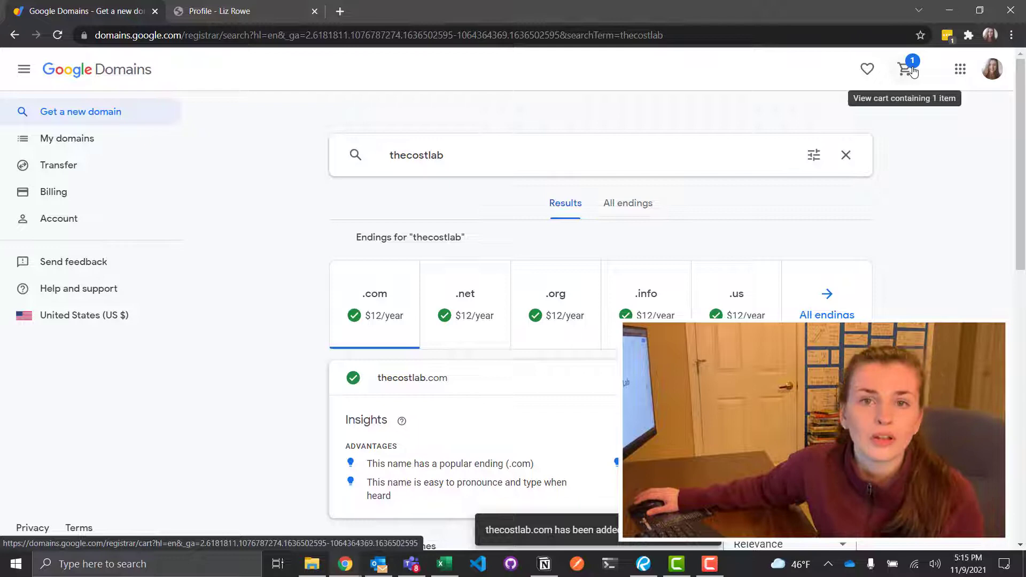
Open the cart containing thecostlab.com
left_click(904, 69)
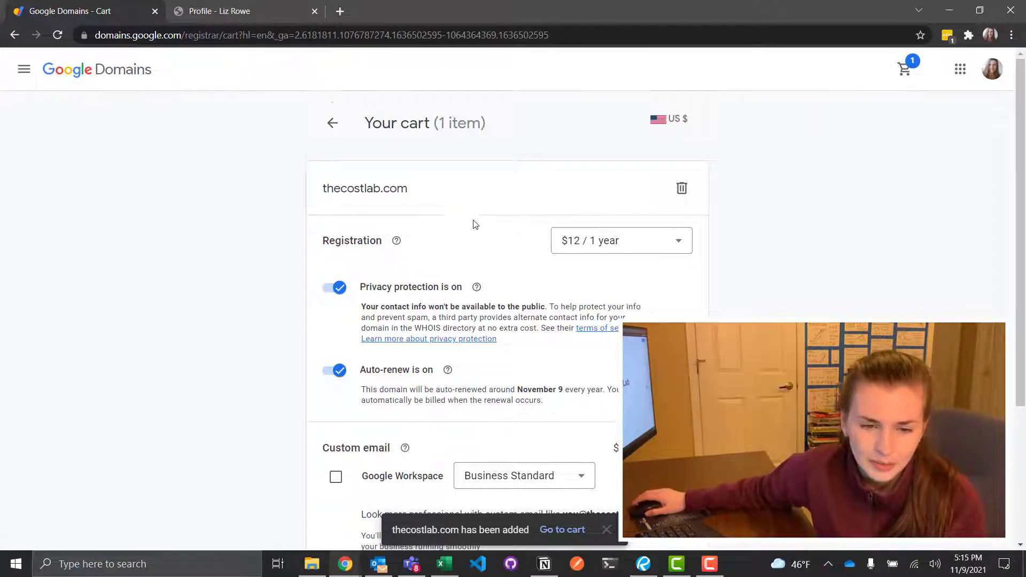
scroll(474, 222, "down", 1)
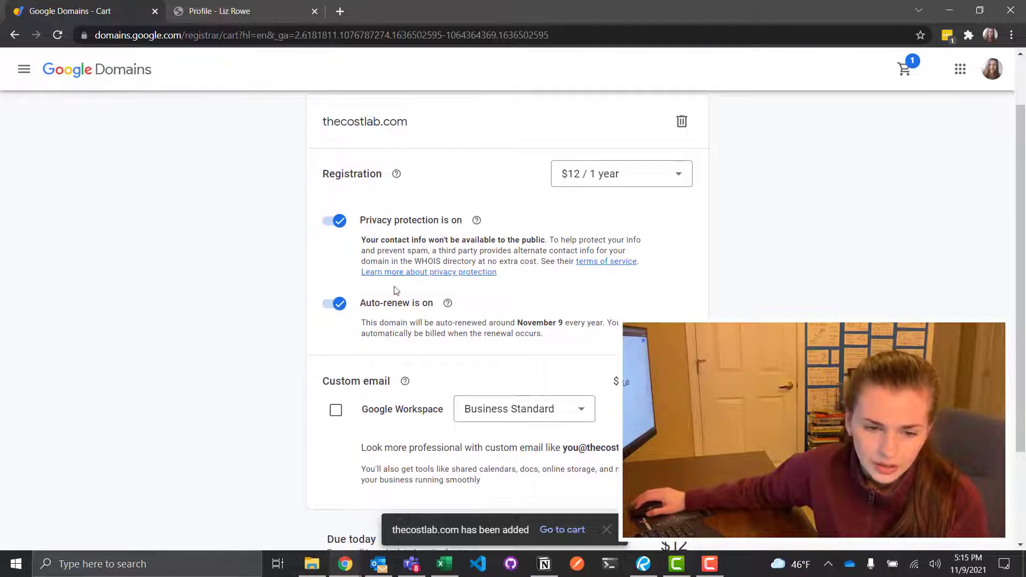
scroll(580, 320, "down", 1)
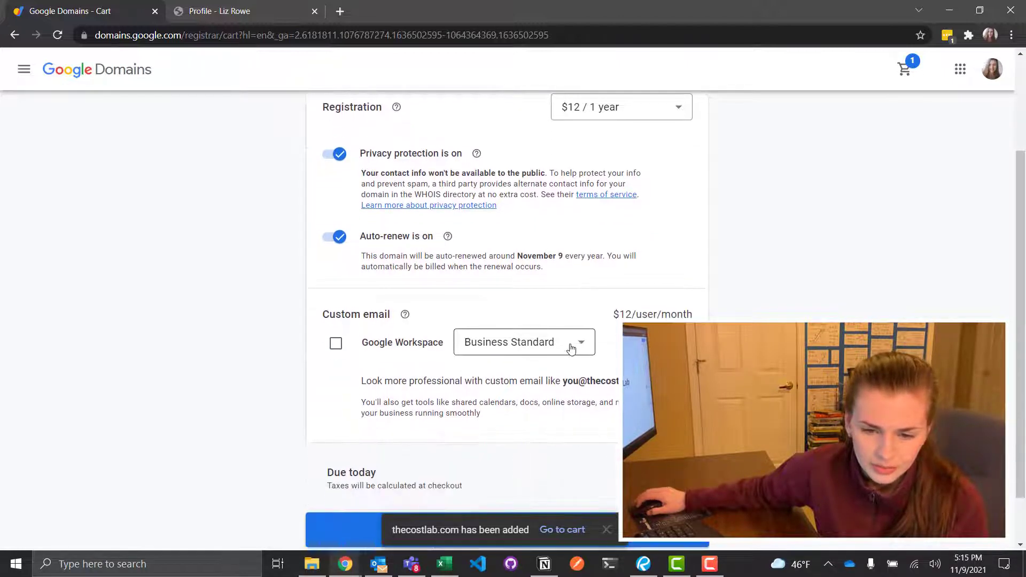
Add Google Workspace on the Business Standard plan ($12/user/month) to the order
left_click(491, 348)
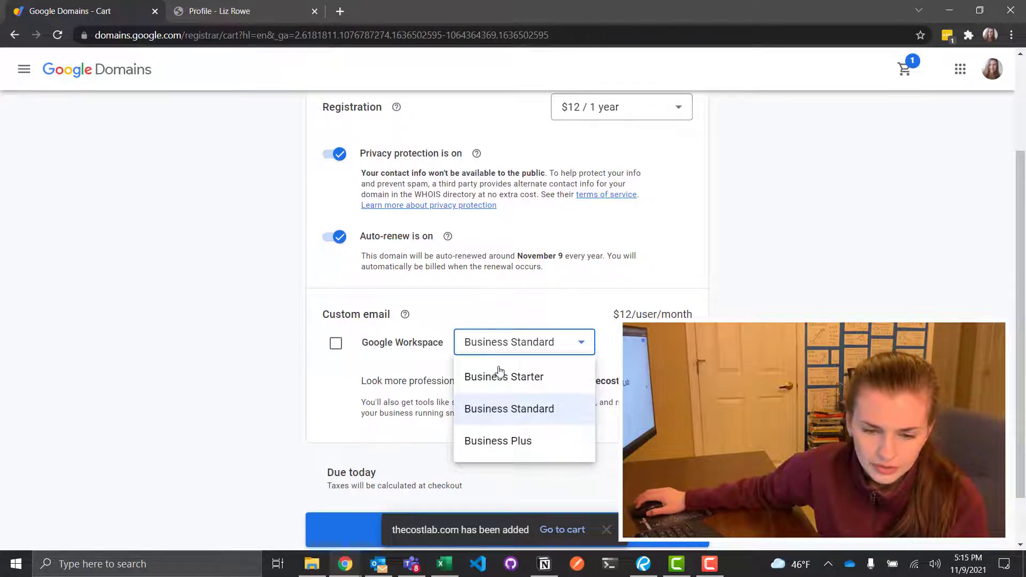
left_click(492, 311)
left_click(336, 344)
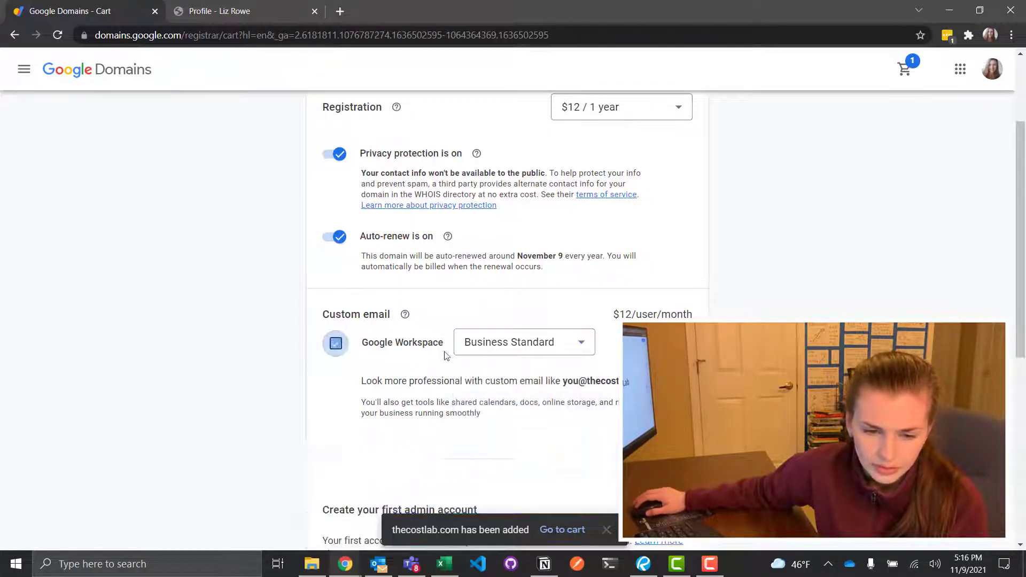
scroll(446, 356, "down", 3)
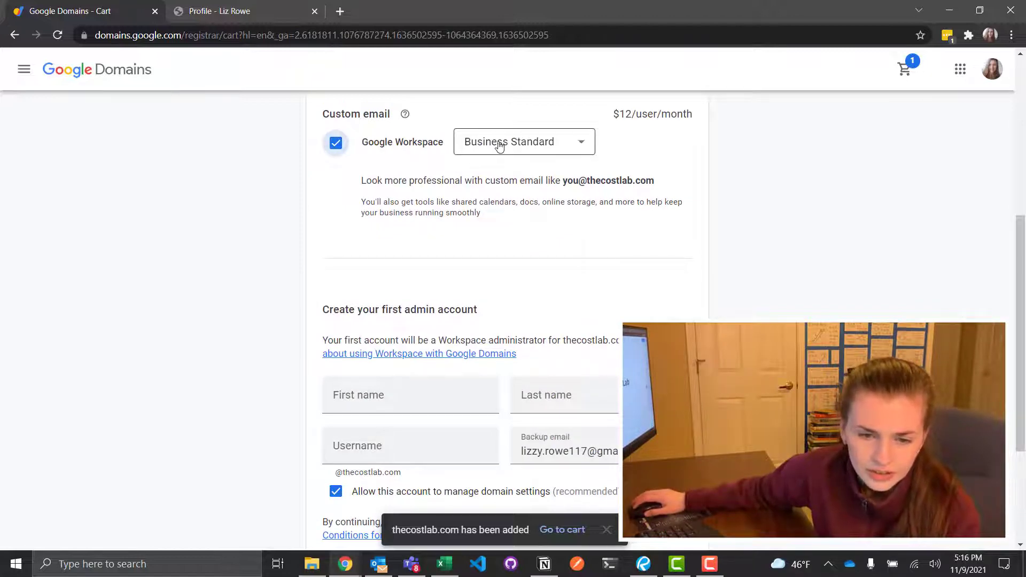
scroll(499, 146, "down", 2)
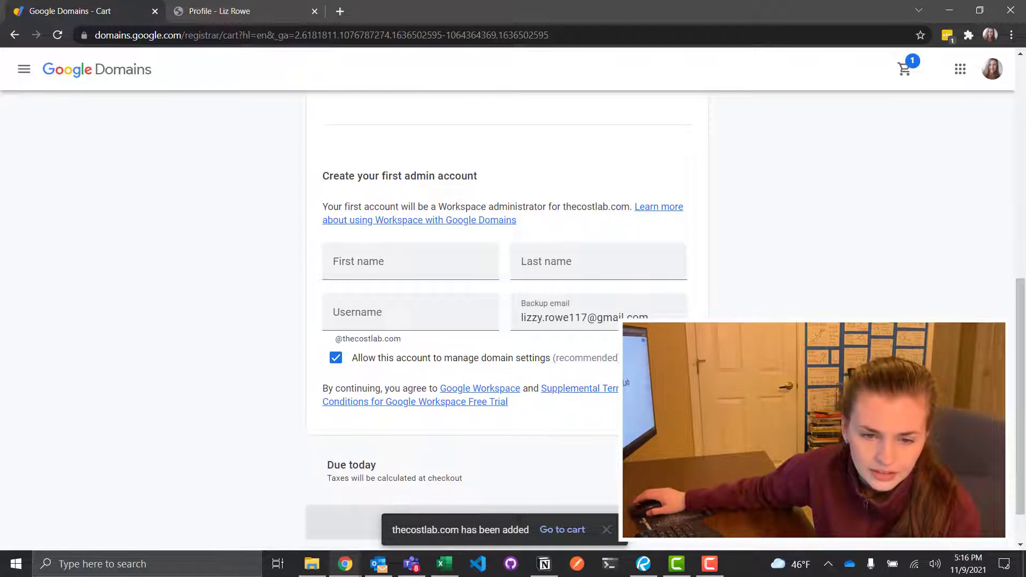
left_click(395, 263)
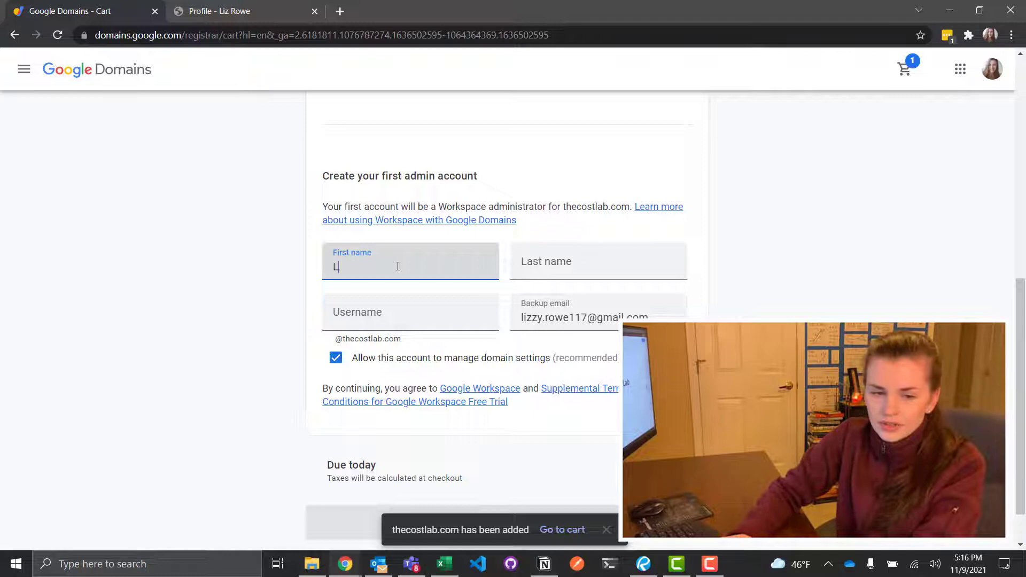
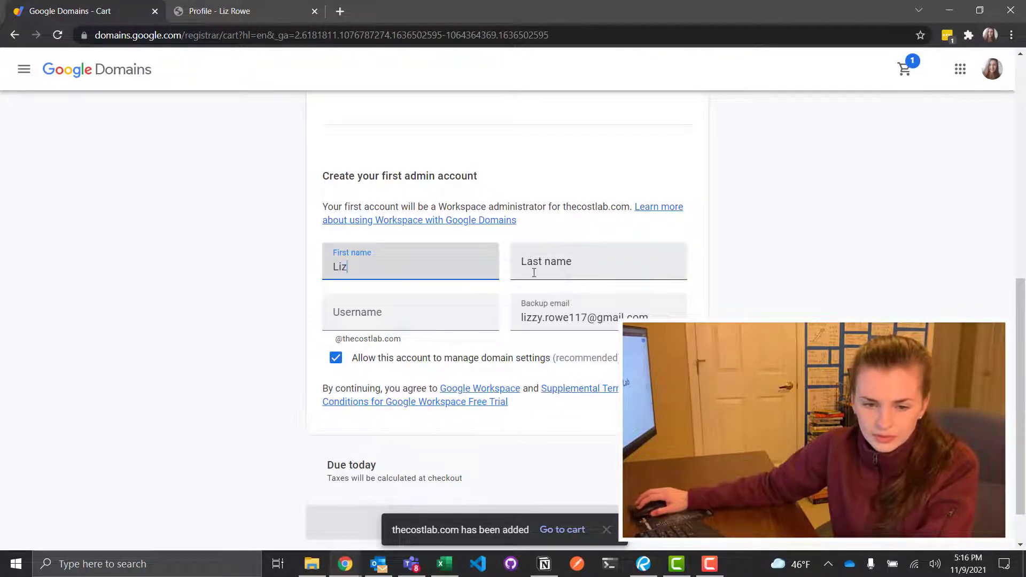
left_click(531, 263)
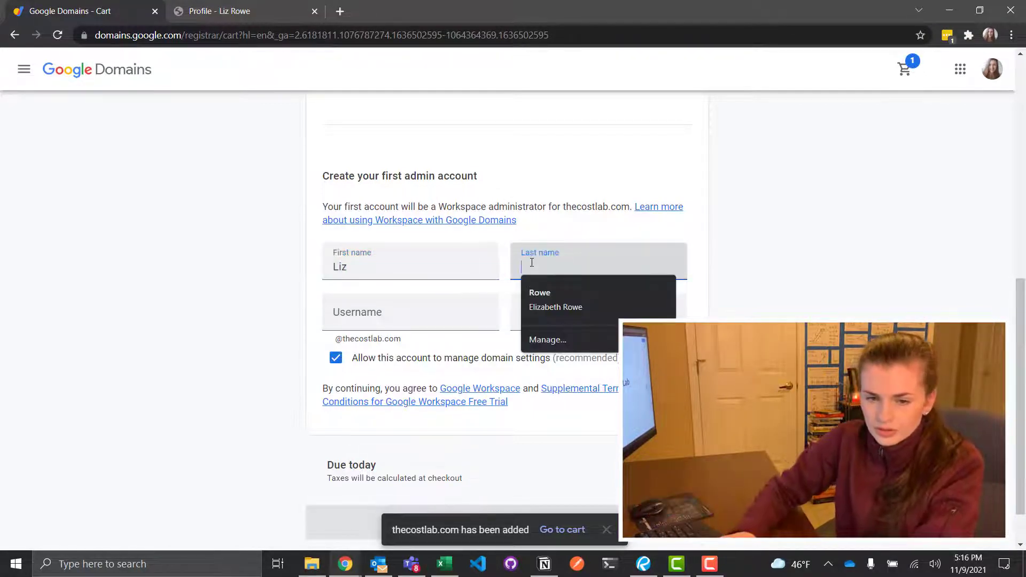
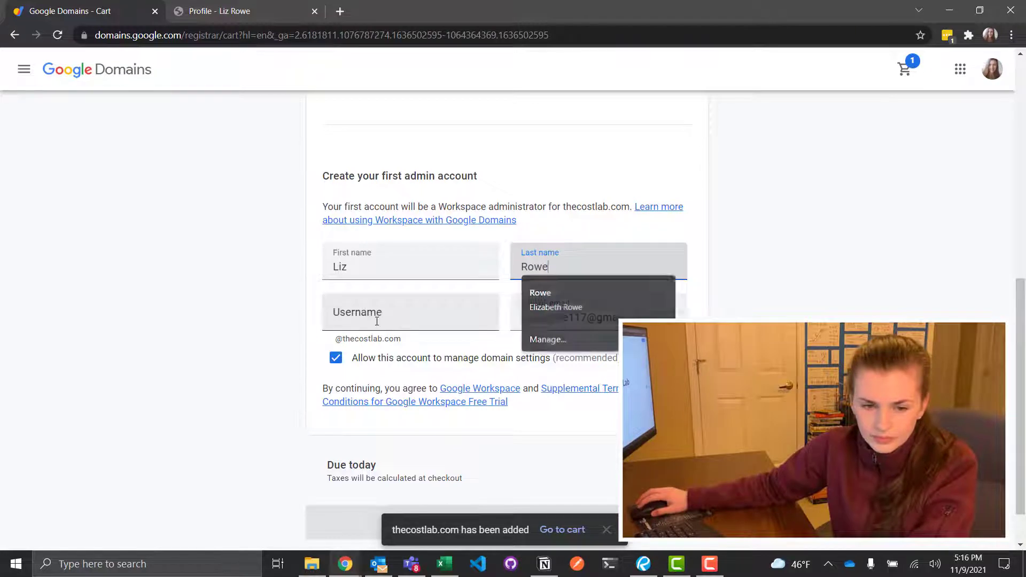
left_click(377, 321)
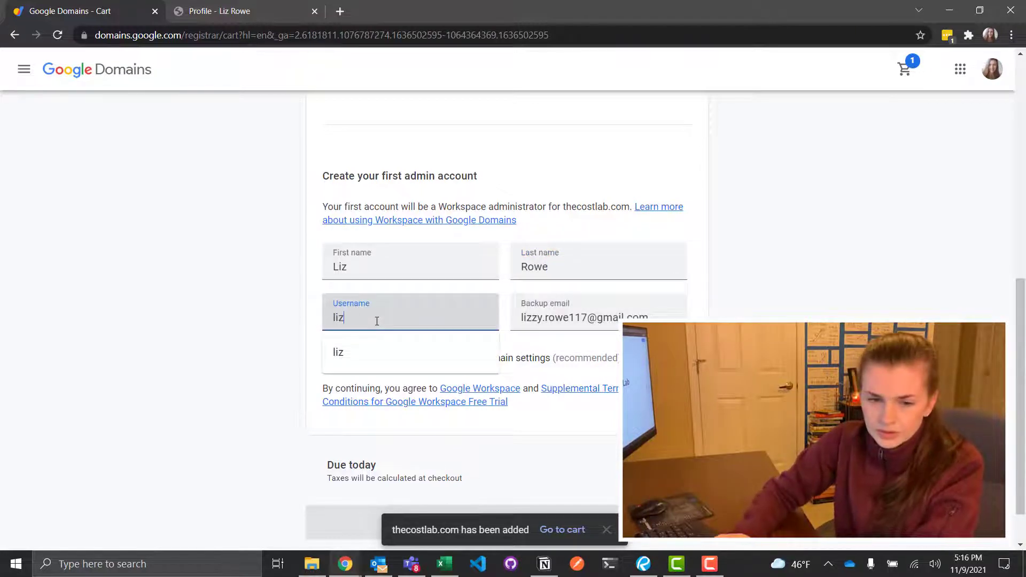
left_click(316, 293)
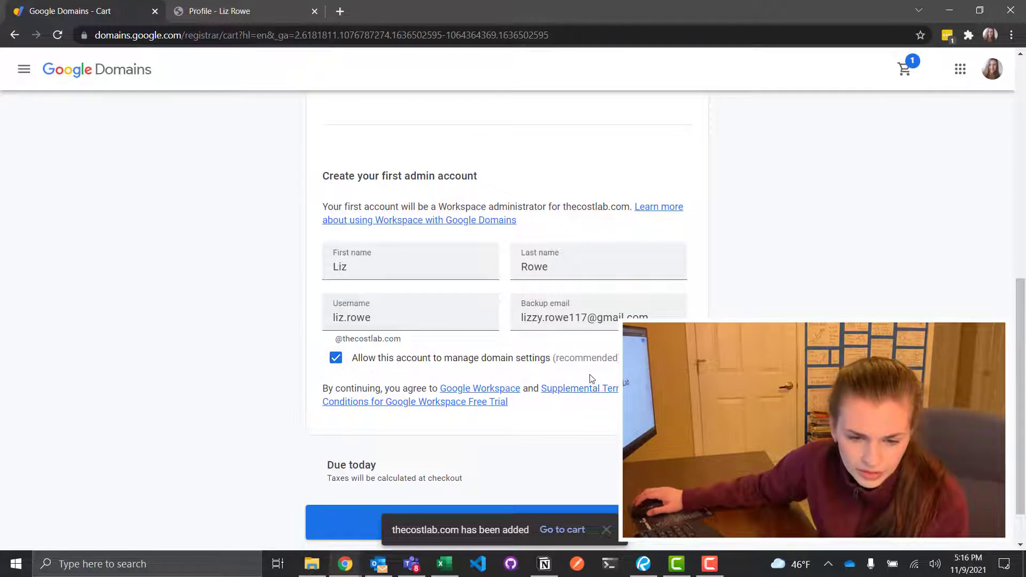
Confirm the Workspace plan stays Business Standard and scroll to Check out
scroll(513, 321, "up", 4)
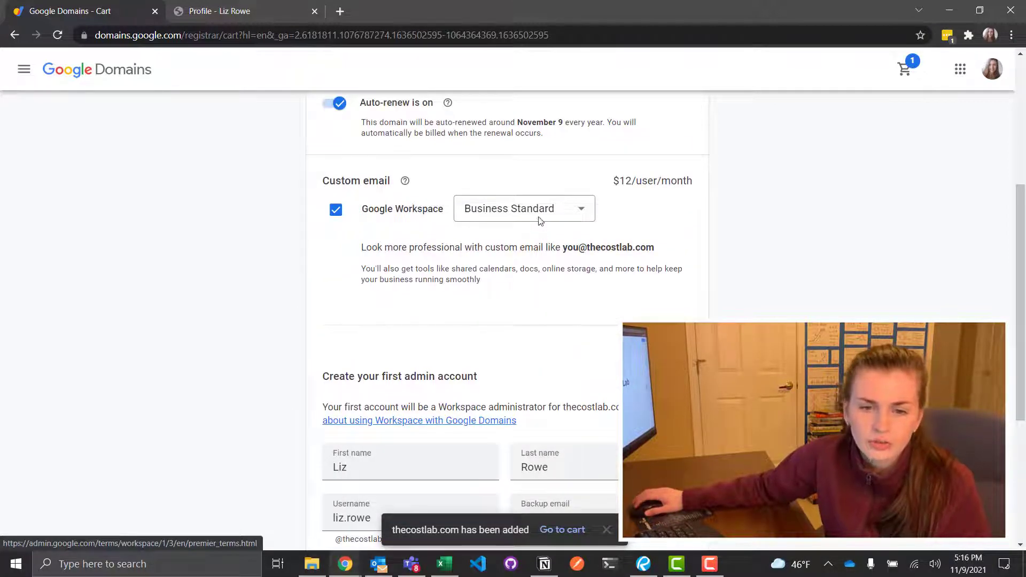
left_click(541, 219)
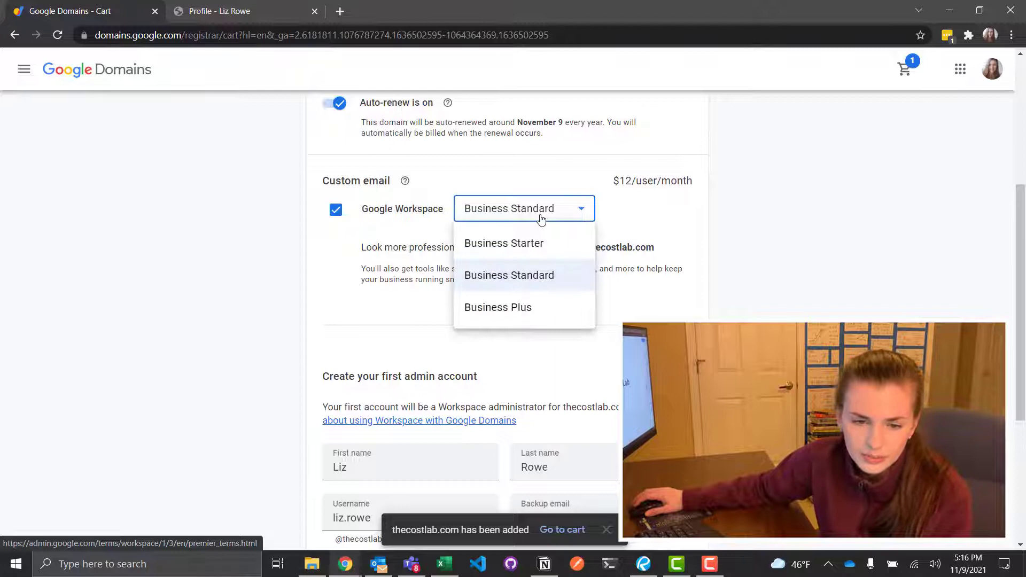
left_click(546, 185)
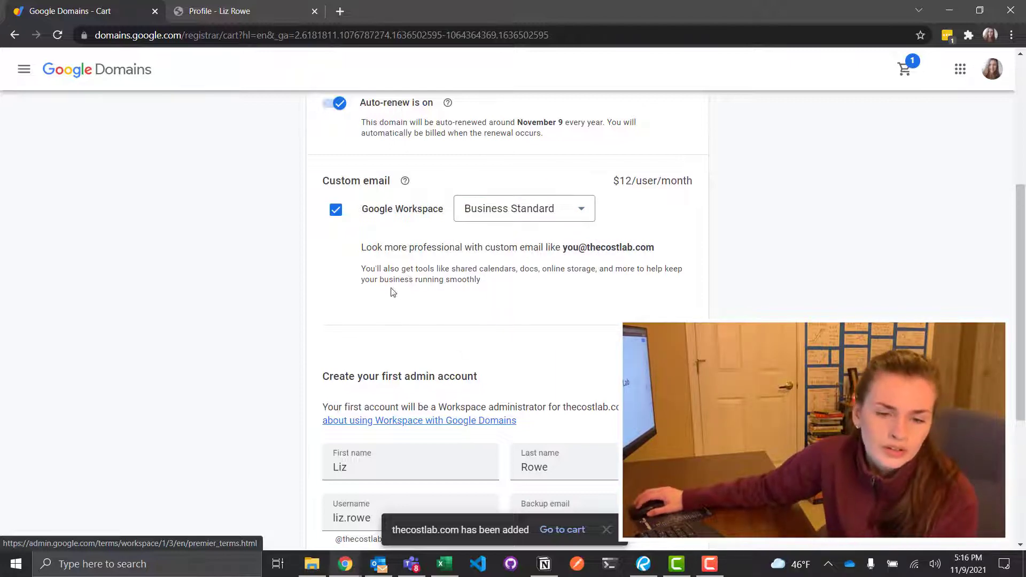
scroll(570, 316, "down", 5)
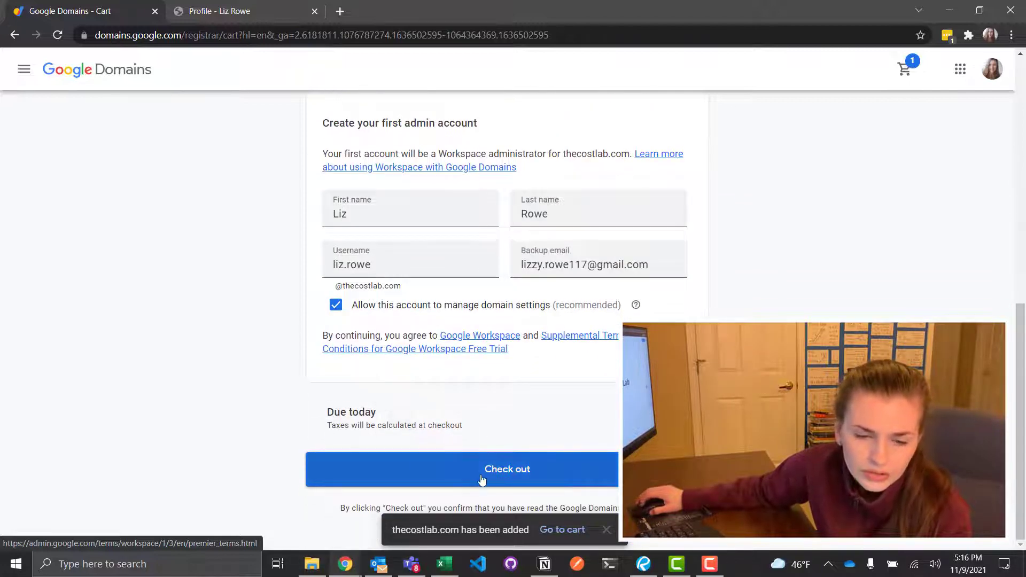
Check out thecostlab.com with Workspace and review the purchase summary
left_click(481, 479)
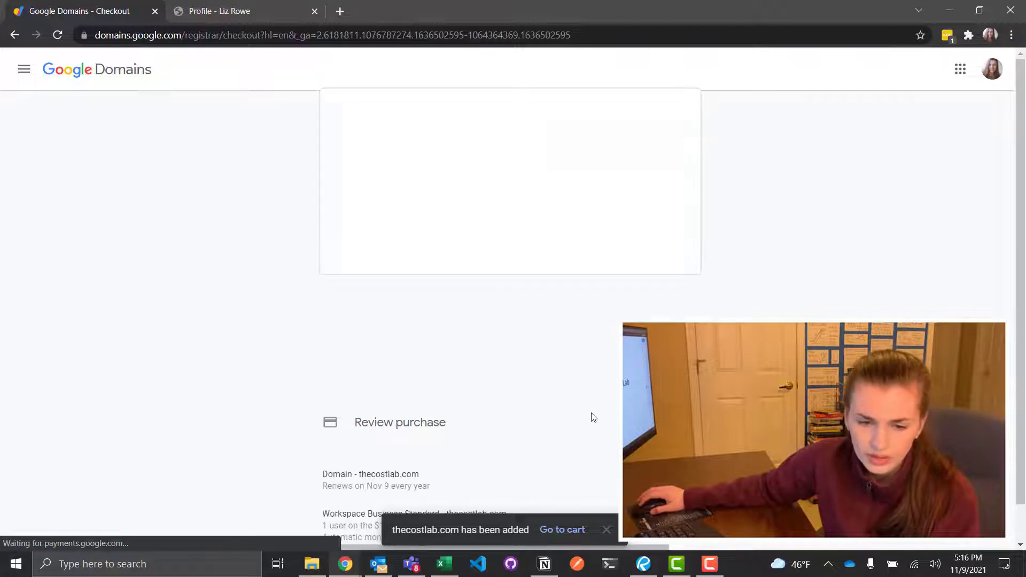
scroll(592, 416, "down", 1)
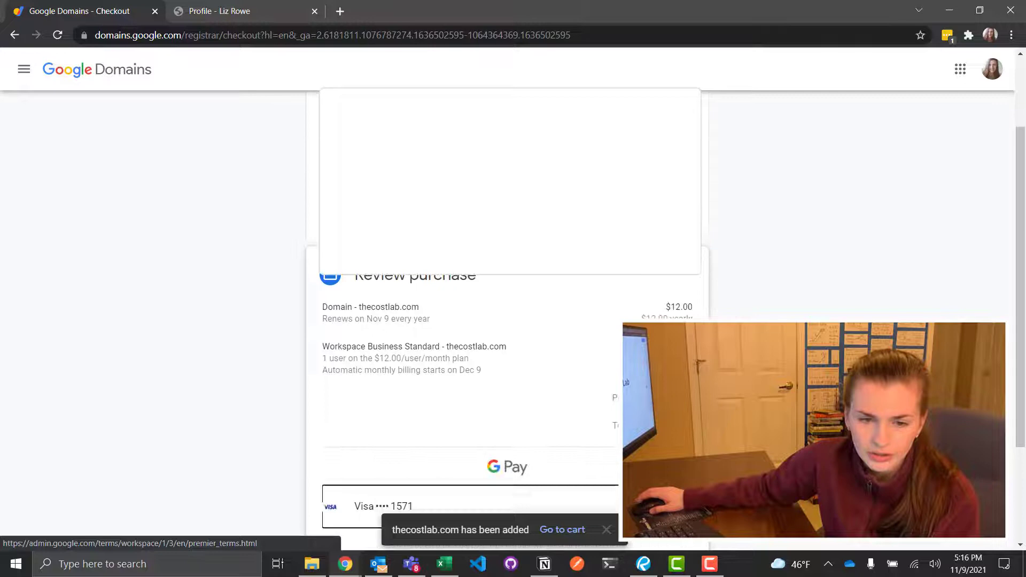
scroll(460, 321, "up", 2)
scroll(499, 407, "down", 5)
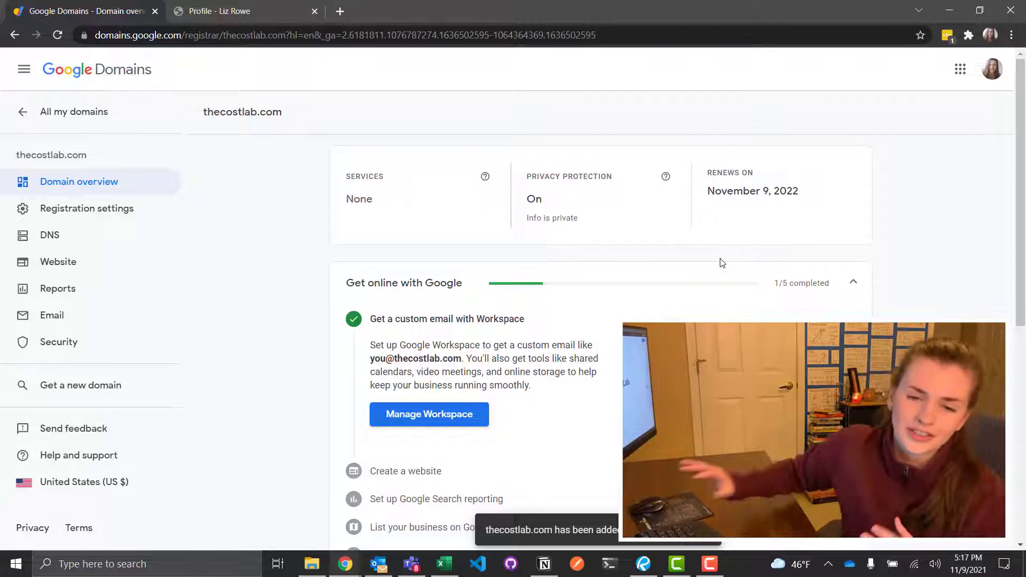
scroll(481, 278, "down", 2)
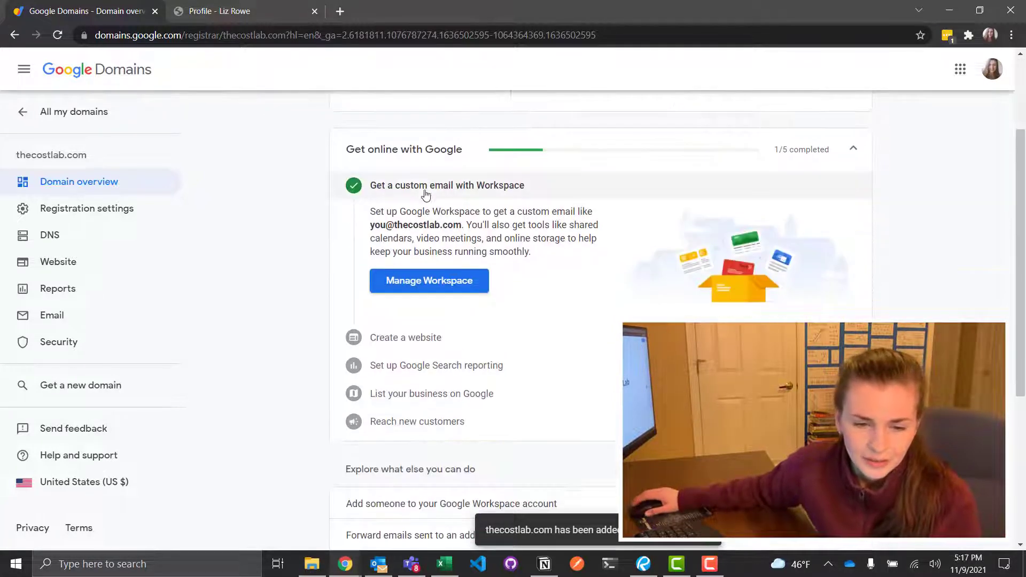
scroll(438, 288, "down", 5)
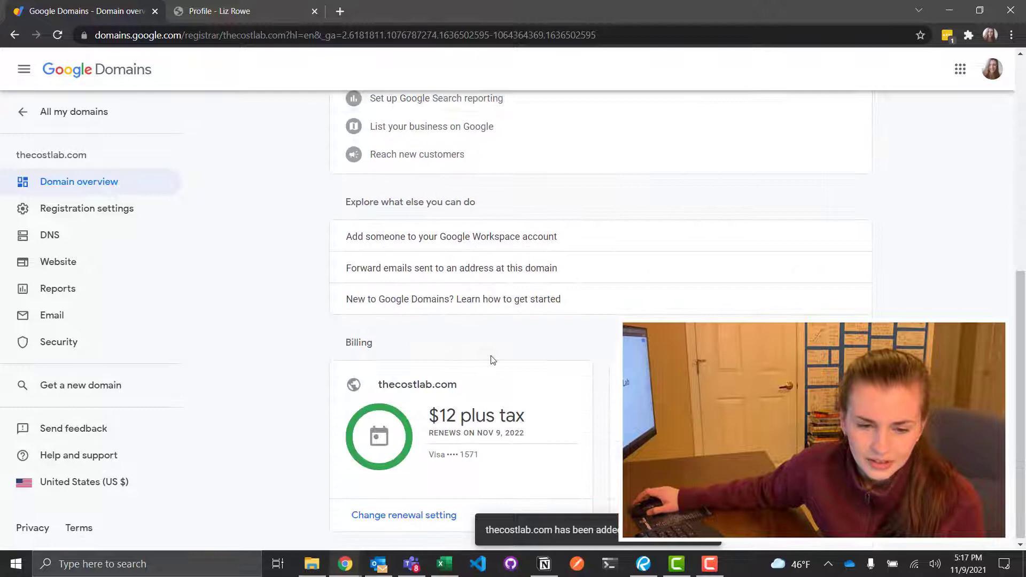
scroll(442, 325, "up", 3)
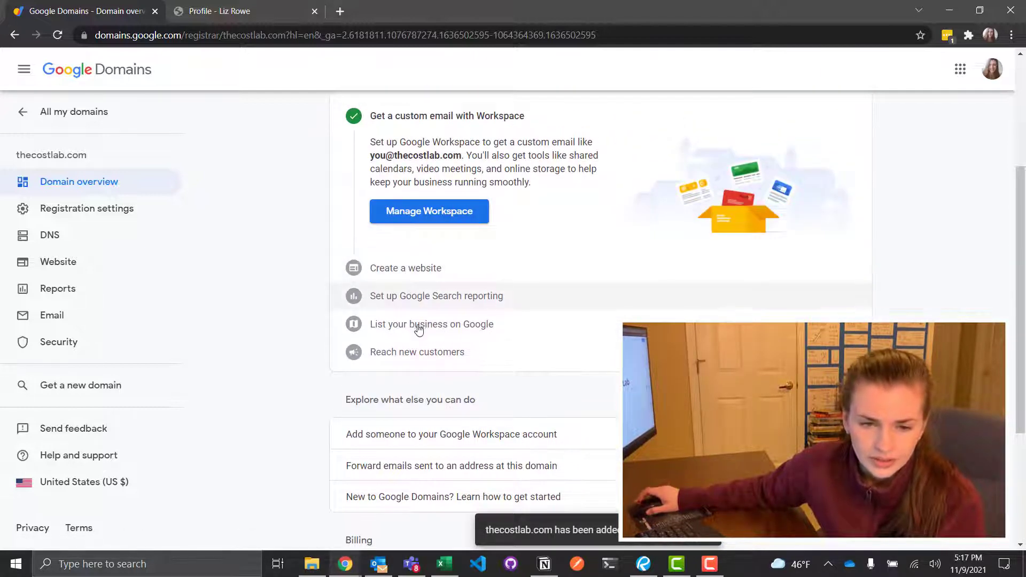
scroll(417, 323, "up", 3)
scroll(507, 452, "up", 1)
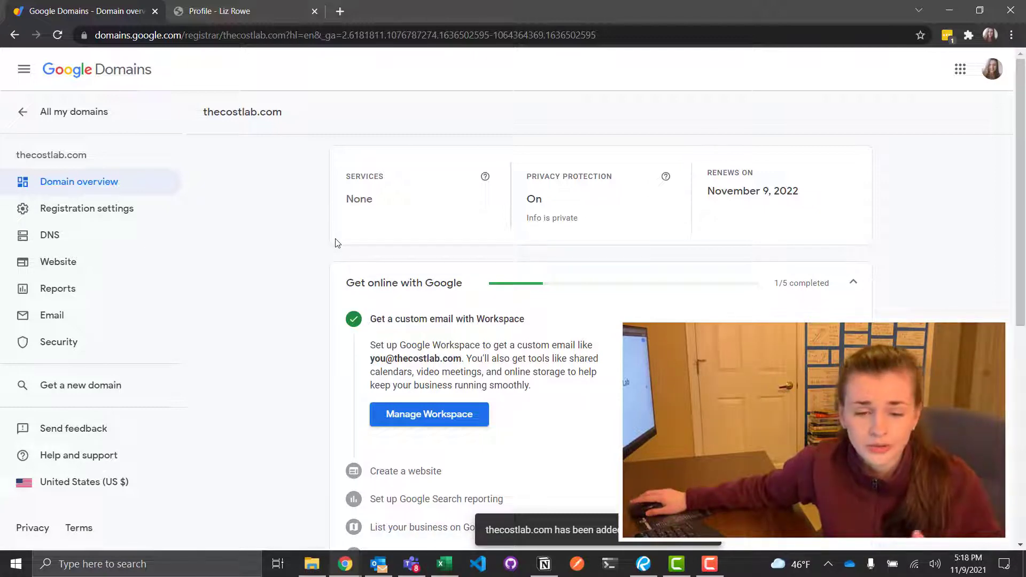
scroll(322, 327, "down", 1)
scroll(322, 327, "up", 1)
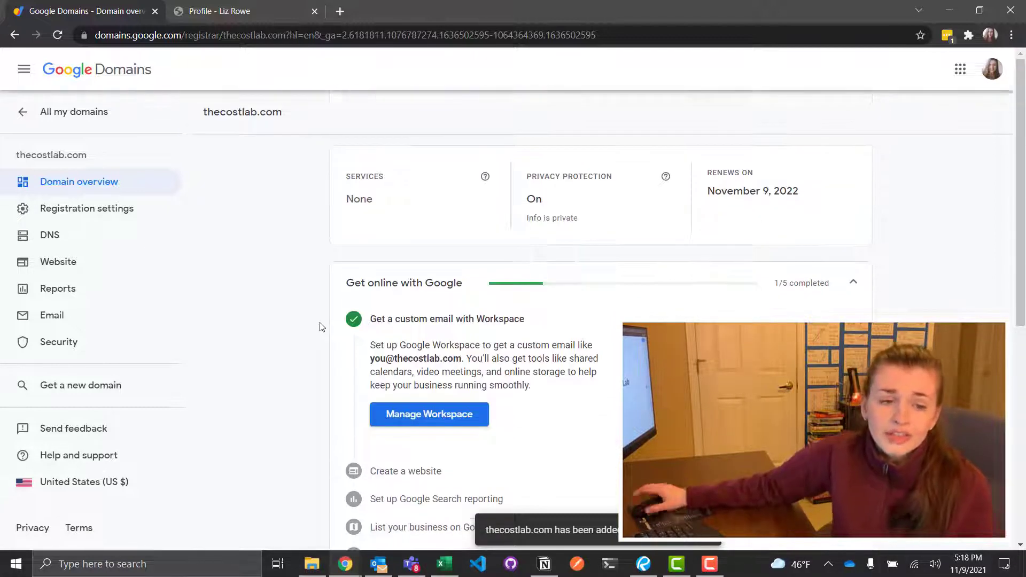